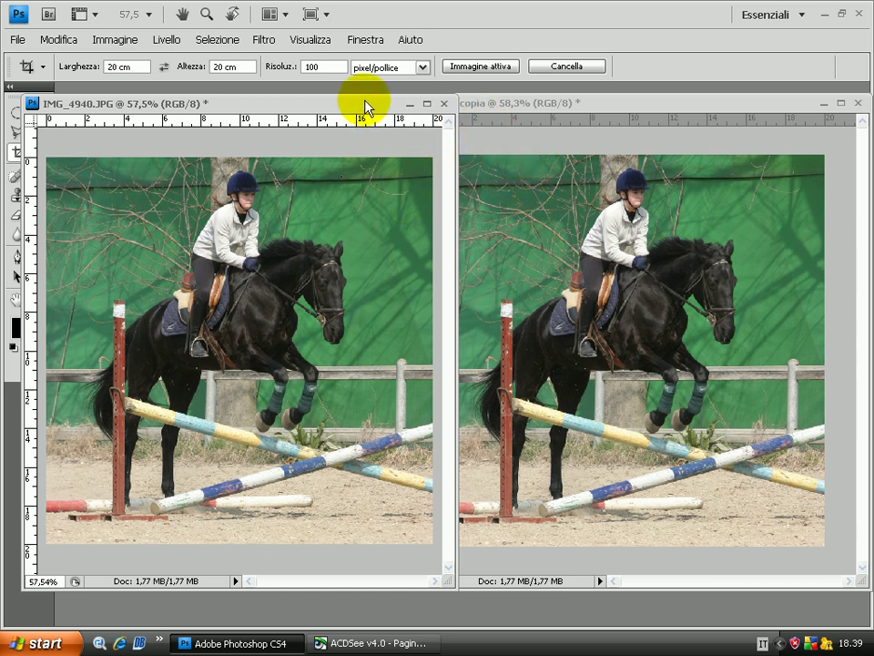
Desaturate IMG_4940.JPG to black and white with Hue/Saturation Saturation at -100.
{"action": "left_click", "coordinate": [105, 41]}
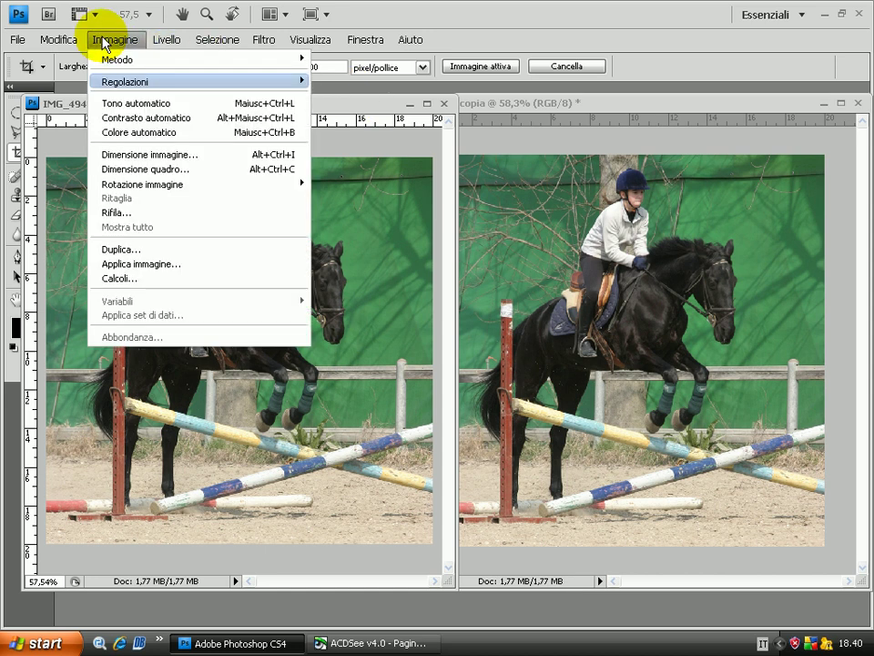
{"action": "left_click", "coordinate": [146, 82]}
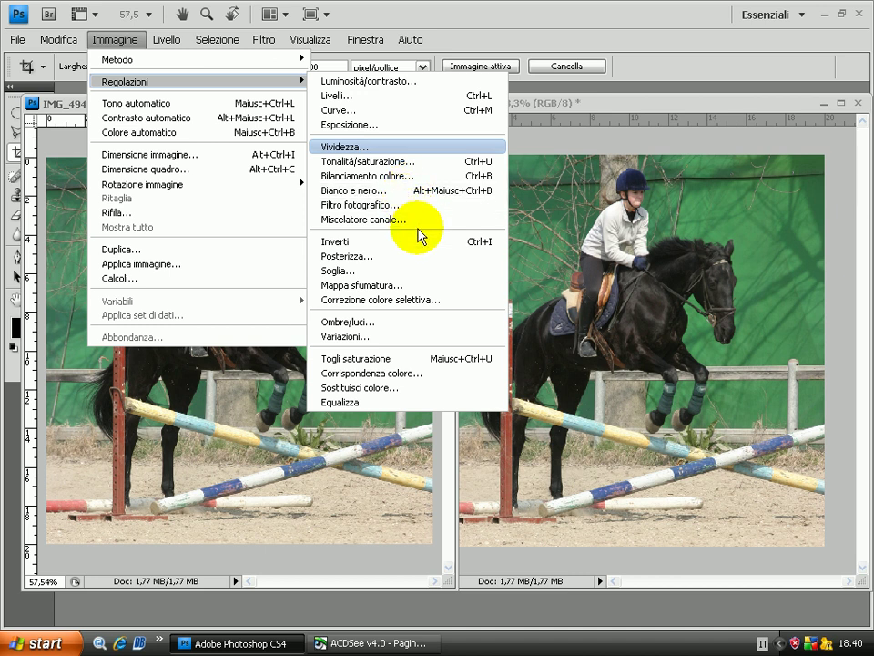
{"action": "key", "text": "ctrl+u"}
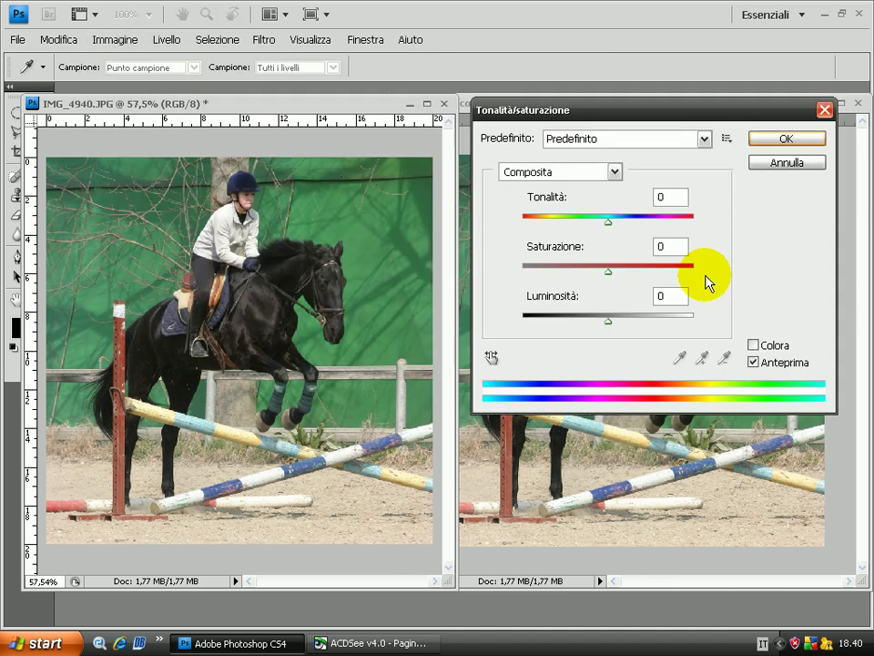
{"action": "left_click_drag", "start_coordinate": [607, 265], "coordinate": [522, 265]}
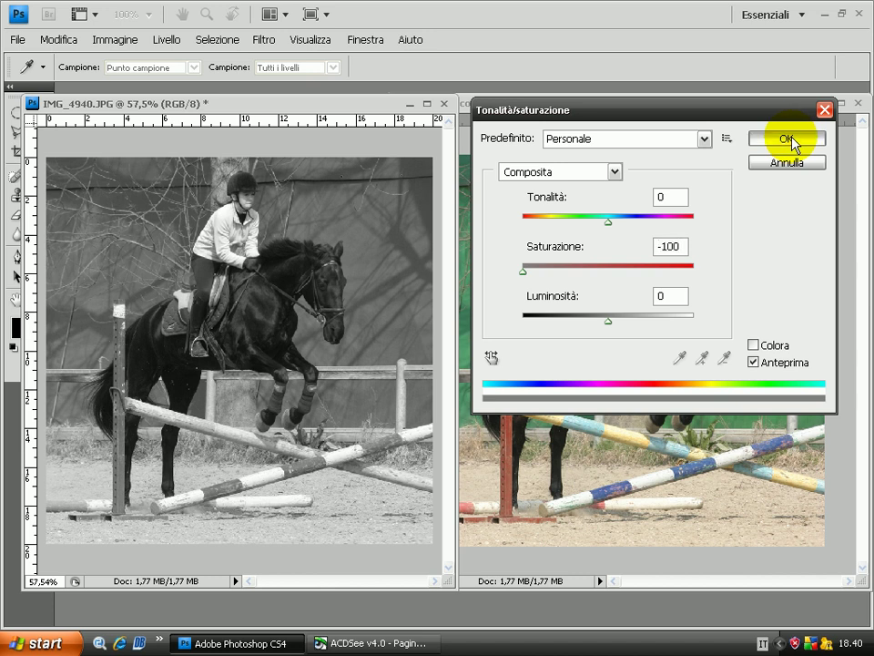
{"action": "left_click", "coordinate": [790, 142]}
{"action": "key", "text": "c"}
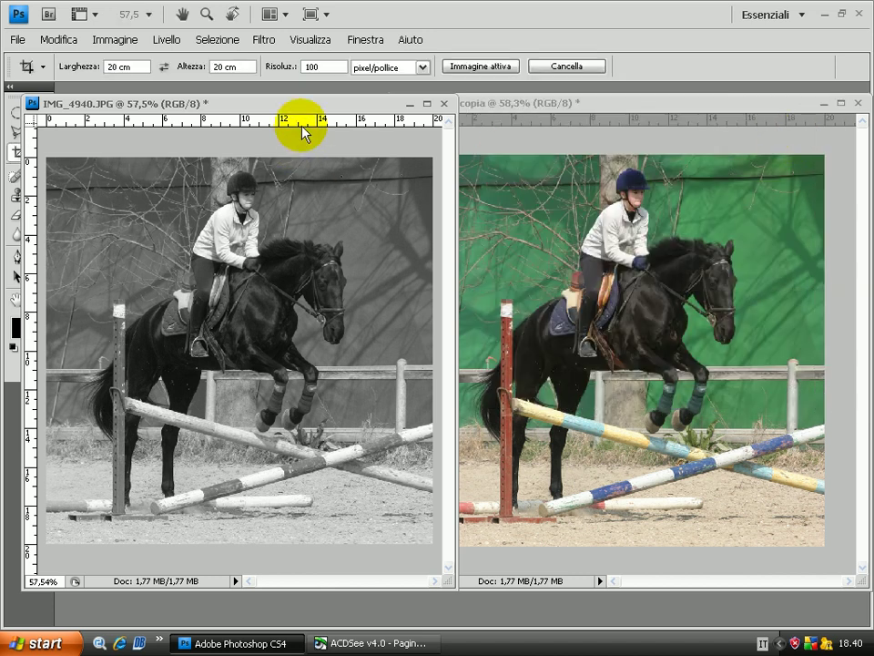
Open Levels on the black-and-white IMG_4940.JPG and shift the dialog slightly left.
{"action": "left_click", "coordinate": [162, 46]}
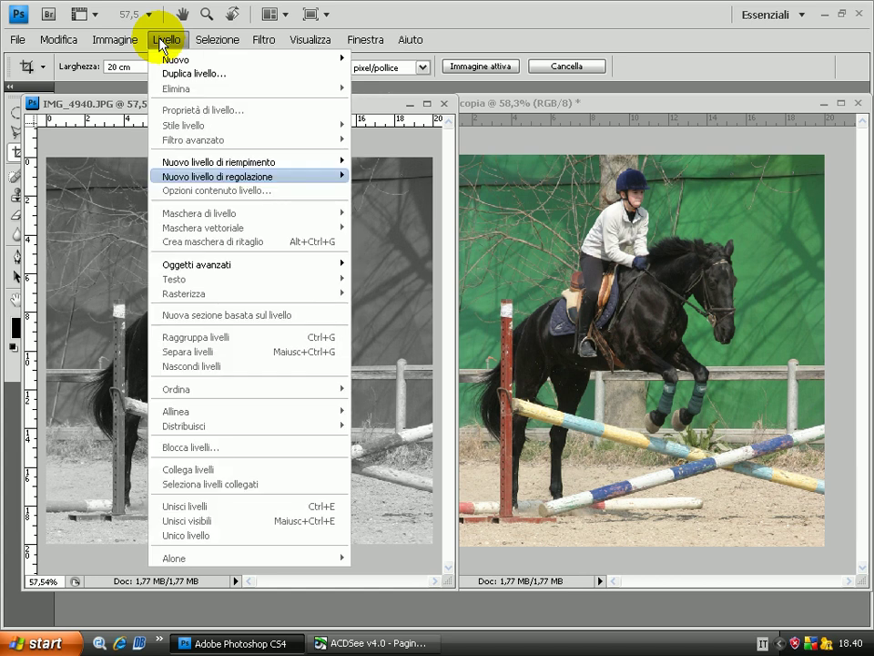
{"action": "left_click", "coordinate": [164, 43]}
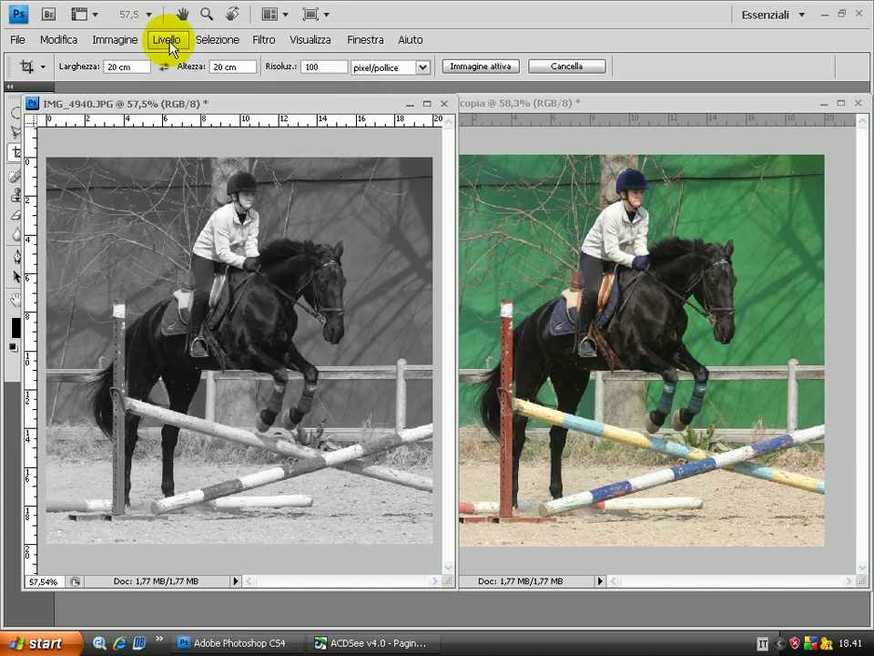
{"action": "left_click", "coordinate": [111, 41]}
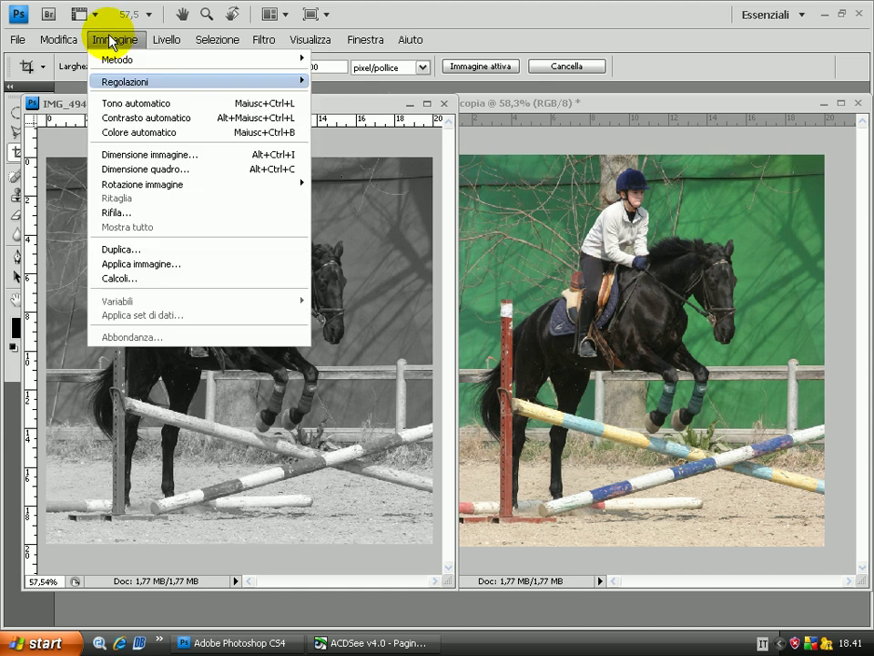
{"action": "left_click", "coordinate": [144, 80]}
{"action": "left_click", "coordinate": [355, 94]}
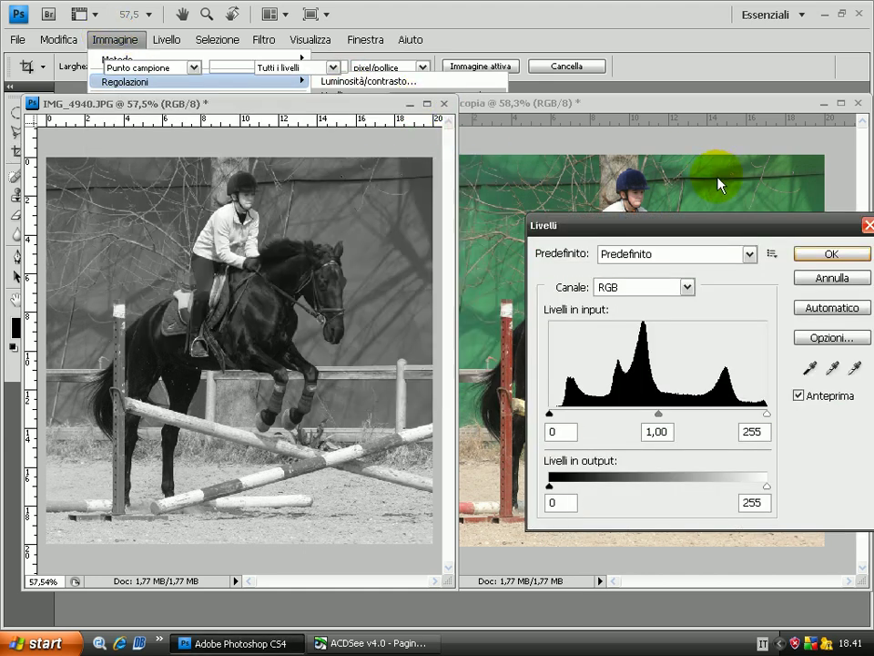
{"action": "mouse_move", "coordinate": [702, 230]}
{"action": "left_mouse_down"}
{"action": "mouse_move", "coordinate": [676, 239]}
{"action": "mouse_move", "coordinate": [634, 209]}
{"action": "left_mouse_up"}
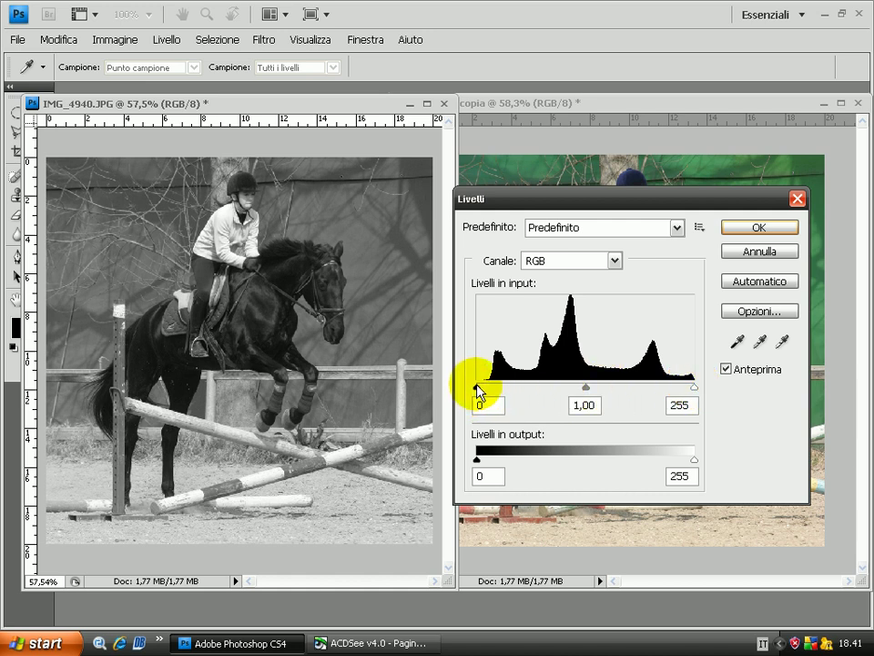
Set the Levels black input value to 18, keeping midtone 1,00 and white 255.
{"action": "left_click_drag", "start_coordinate": [479, 388], "coordinate": [491, 387]}
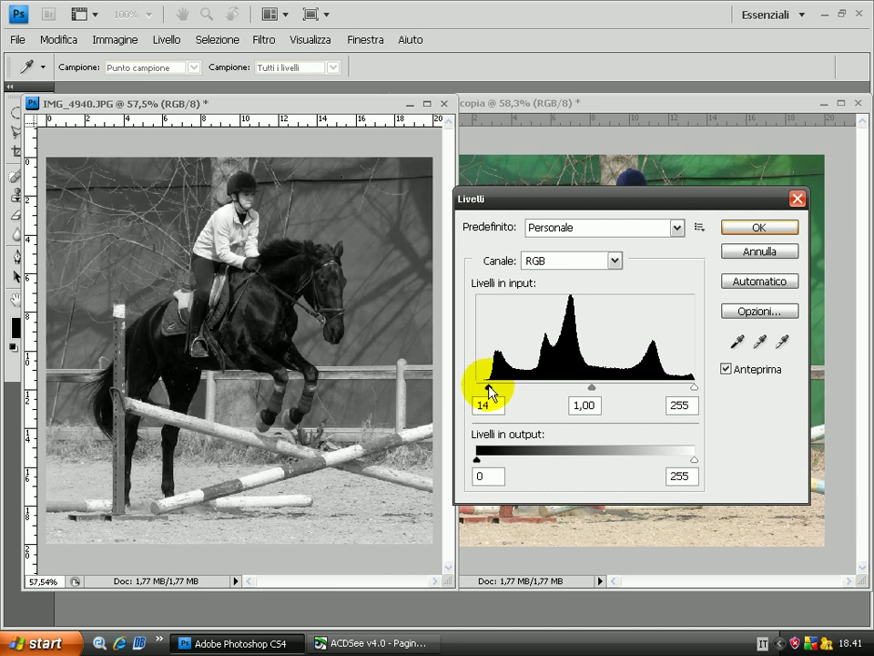
{"action": "left_click_drag", "start_coordinate": [488, 387], "coordinate": [509, 384]}
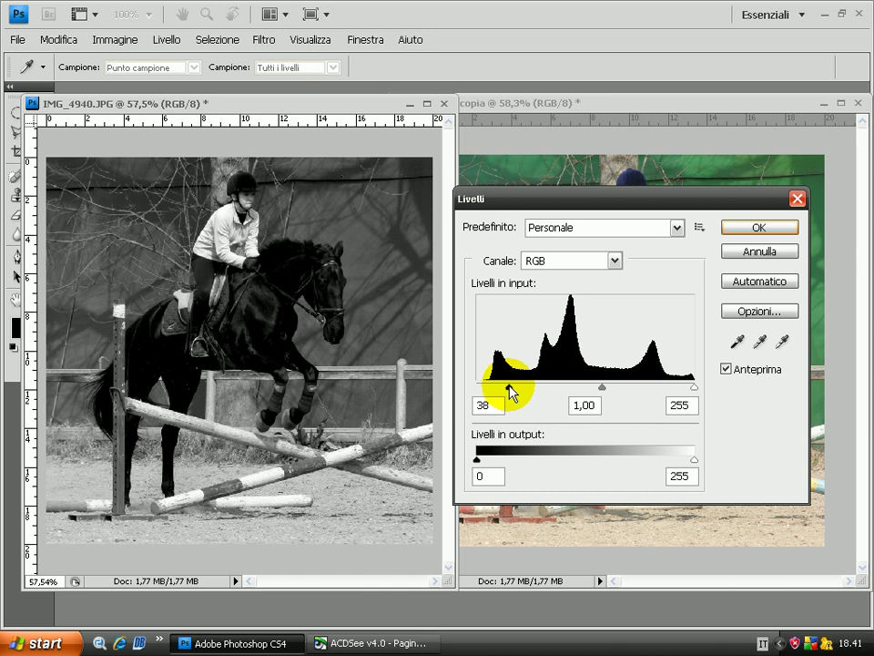
{"action": "left_click", "coordinate": [509, 390]}
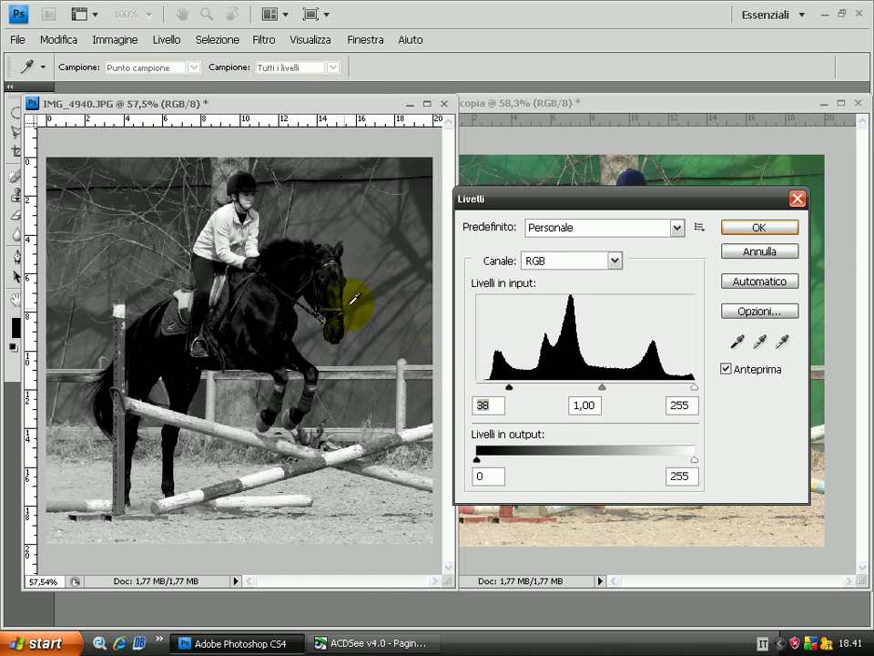
{"action": "left_click", "coordinate": [506, 399]}
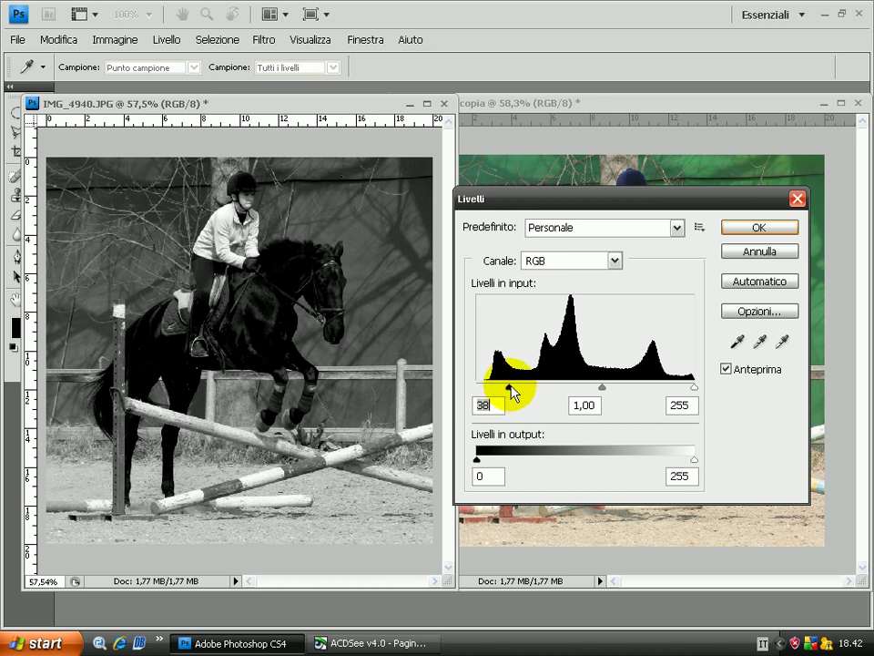
{"action": "left_click_drag", "start_coordinate": [511, 384], "coordinate": [492, 385]}
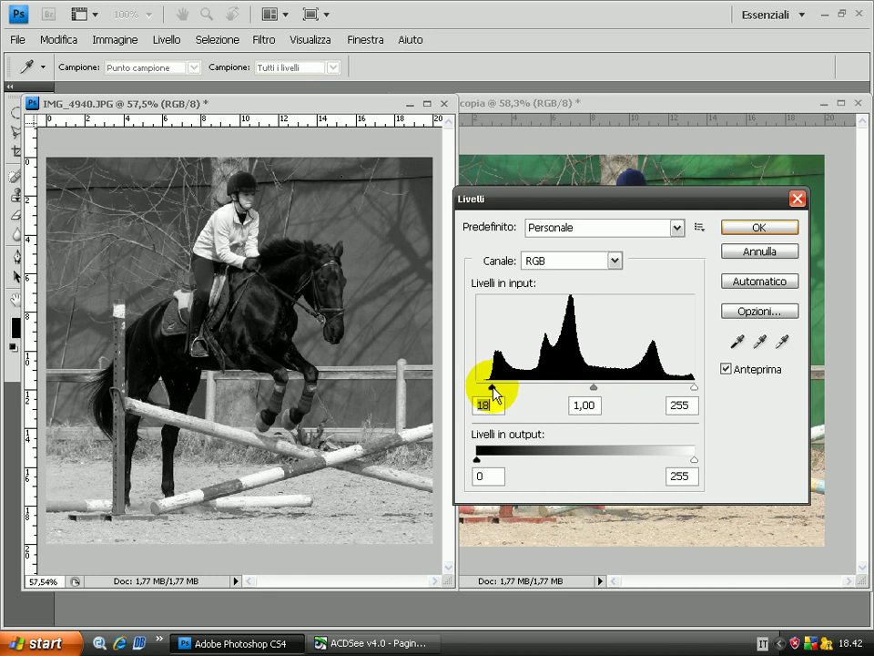
{"action": "left_click_drag", "start_coordinate": [492, 394], "coordinate": [494, 393]}
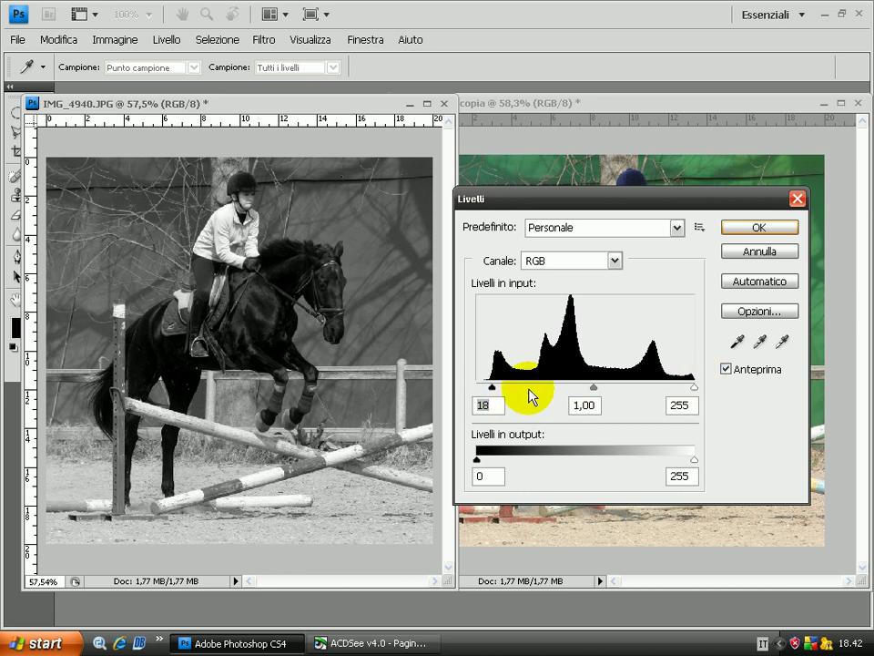
{"action": "left_click", "coordinate": [509, 379]}
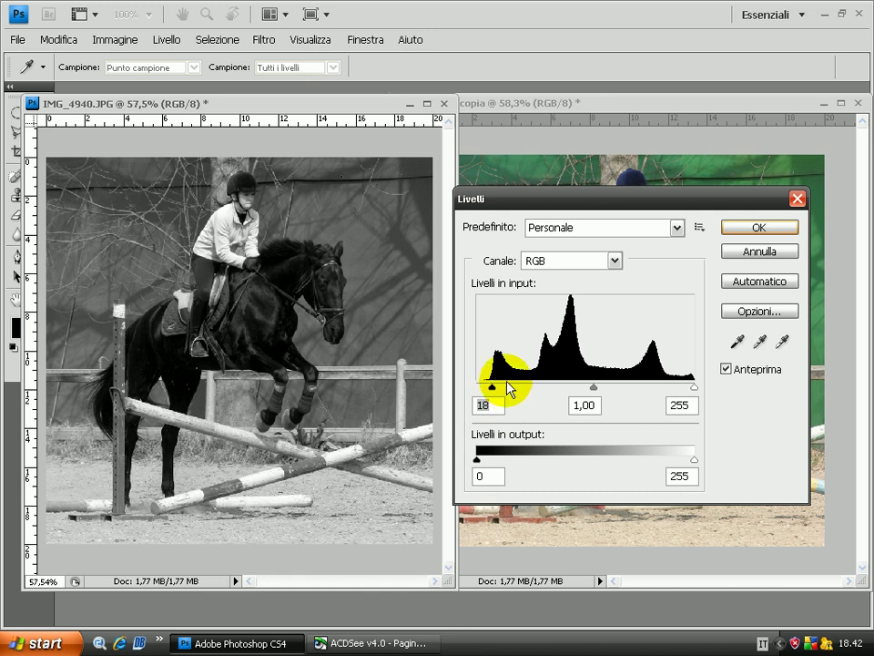
Set Levels black input to 16 and midtone to about 1,22, white staying 255.
{"action": "mouse_move", "coordinate": [493, 393]}
{"action": "left_mouse_down"}
{"action": "mouse_move", "coordinate": [503, 391]}
{"action": "mouse_move", "coordinate": [490, 389]}
{"action": "left_mouse_up"}
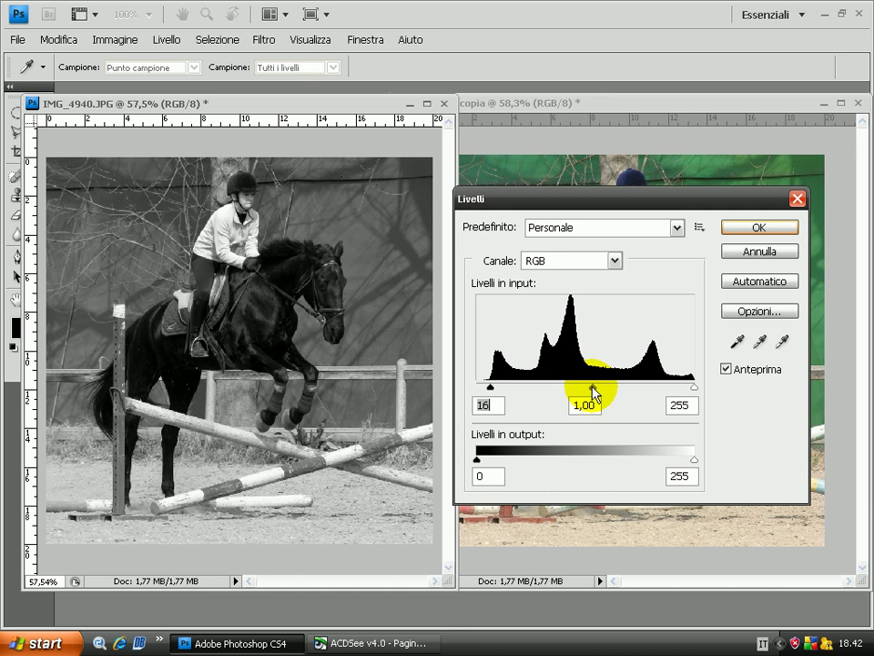
{"action": "mouse_move", "coordinate": [594, 390]}
{"action": "left_mouse_down"}
{"action": "mouse_move", "coordinate": [579, 390]}
{"action": "mouse_move", "coordinate": [599, 394]}
{"action": "mouse_move", "coordinate": [581, 393]}
{"action": "left_mouse_up"}
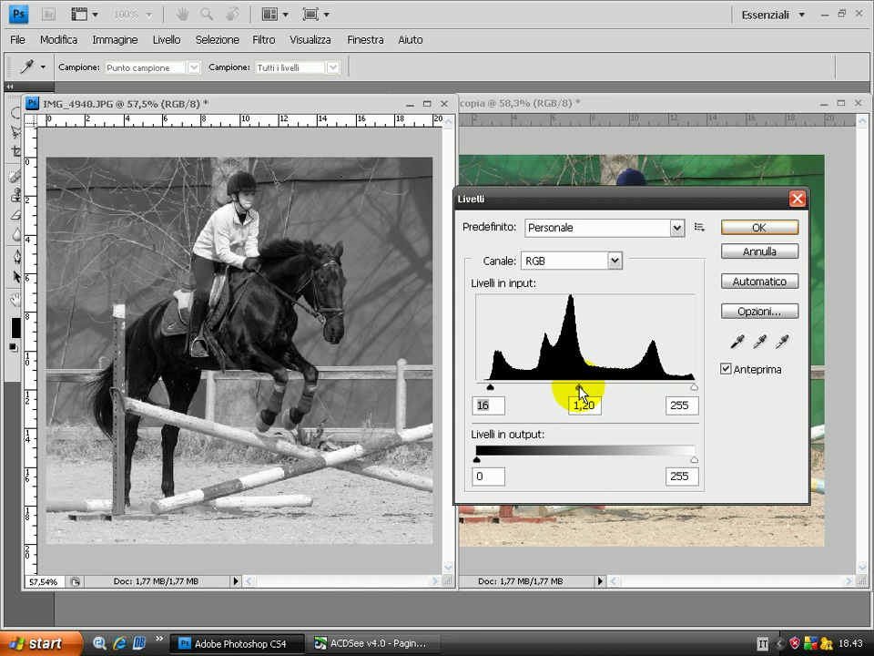
{"action": "left_click_drag", "start_coordinate": [580, 392], "coordinate": [580, 394]}
Apply the Levels changes, then desaturate IMG_4940 copia with Saturation at -100.
{"action": "left_click", "coordinate": [742, 228]}
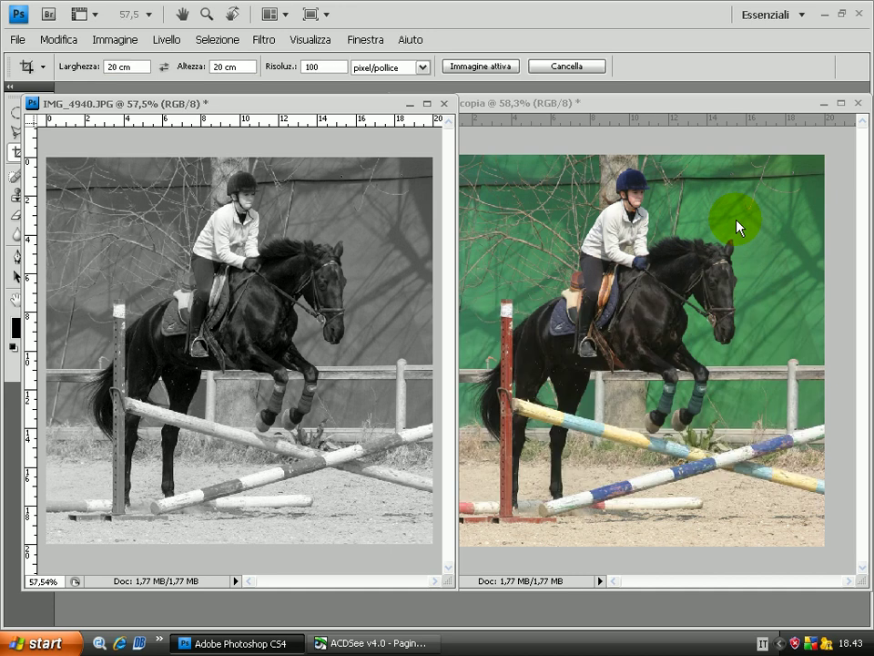
{"action": "left_click", "coordinate": [627, 103]}
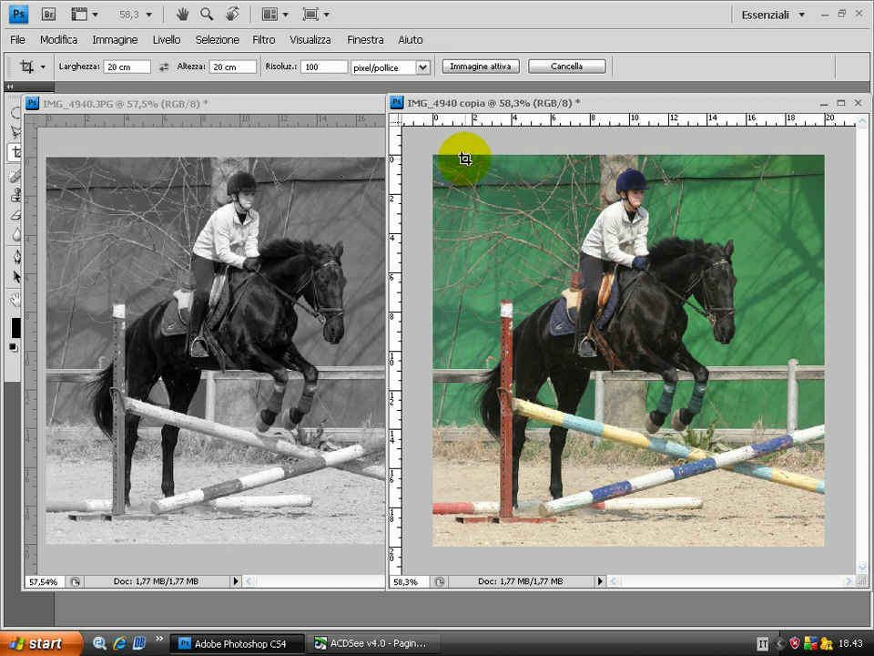
{"action": "left_click", "coordinate": [107, 40]}
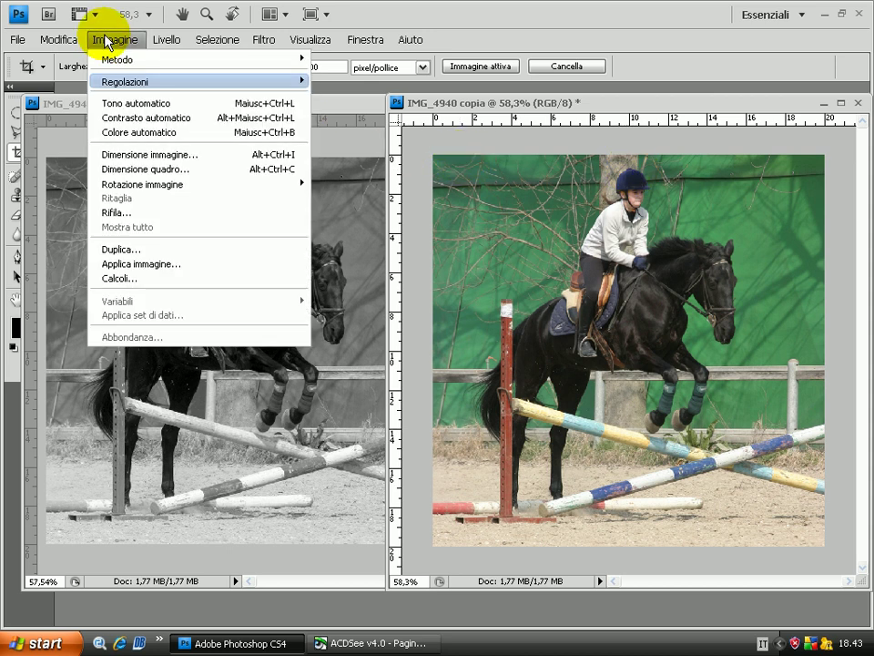
{"action": "mouse_move", "coordinate": [124, 81]}
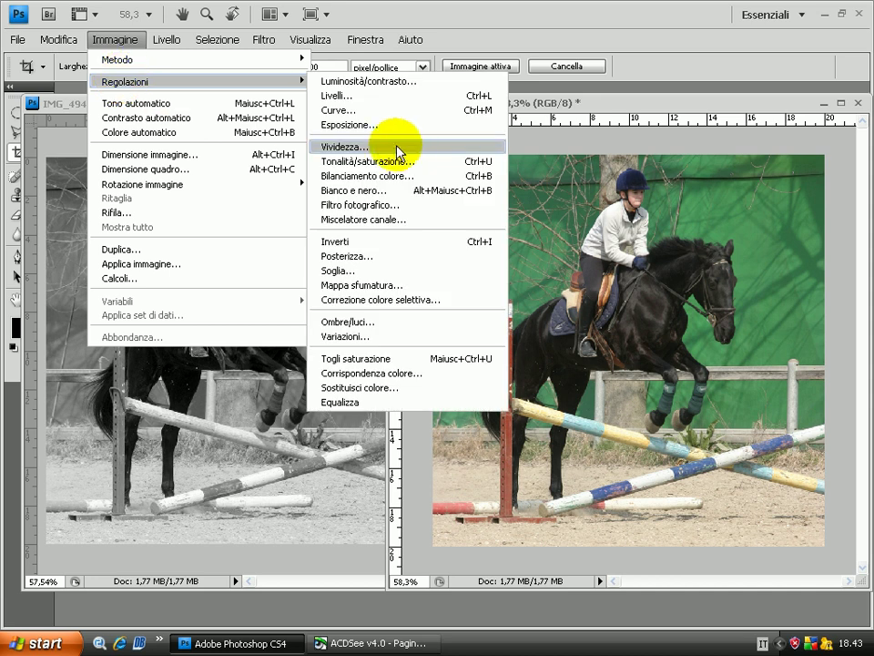
{"action": "left_click", "coordinate": [404, 162]}
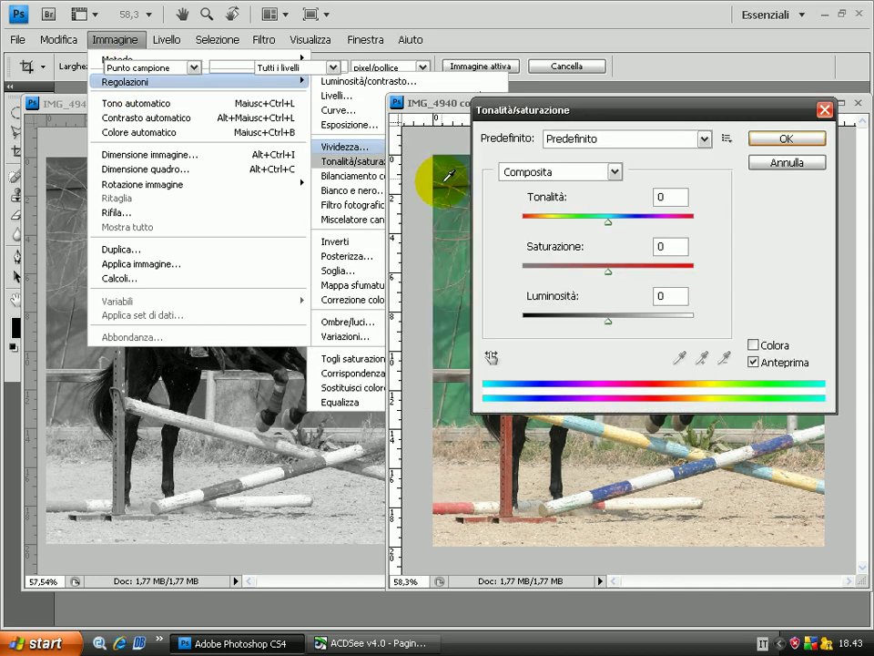
{"action": "left_click_drag", "start_coordinate": [615, 278], "coordinate": [521, 274]}
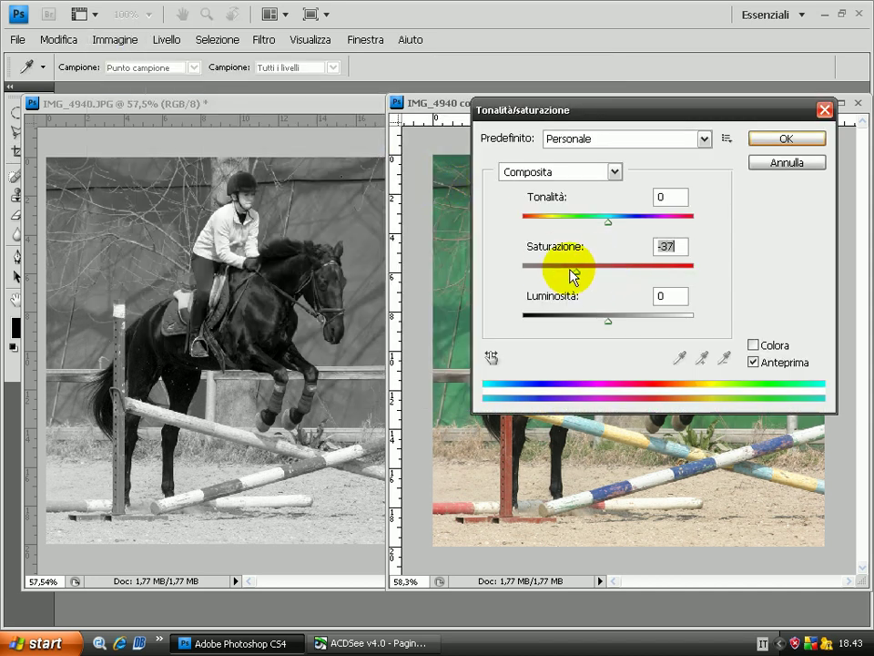
{"action": "left_click_drag", "start_coordinate": [626, 114], "coordinate": [269, 314]}
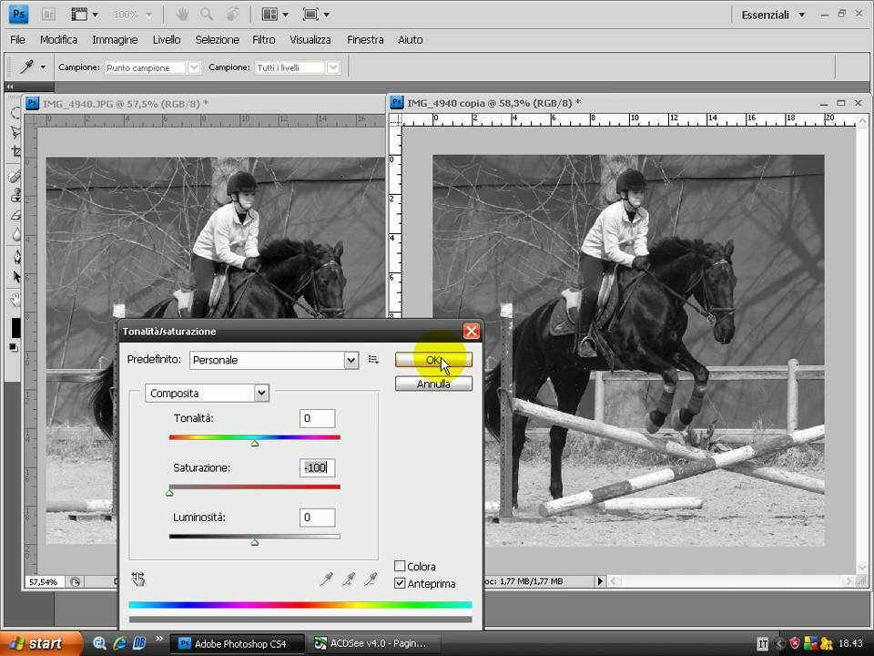
{"action": "left_click", "coordinate": [443, 361]}
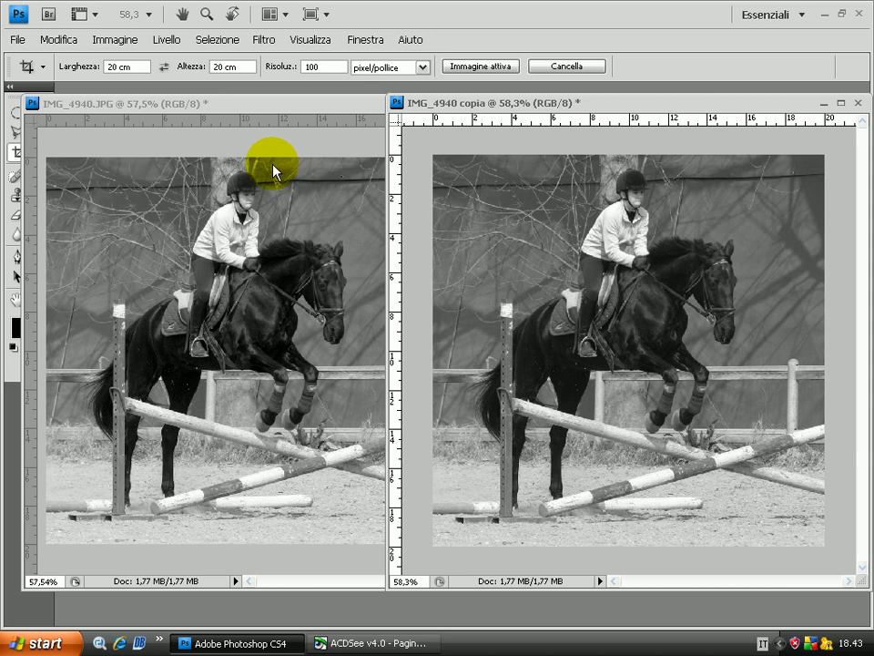
Open Correzione colore selettiva on the grey copy, move it left, and list the Colori ranges.
{"action": "left_click", "coordinate": [115, 40]}
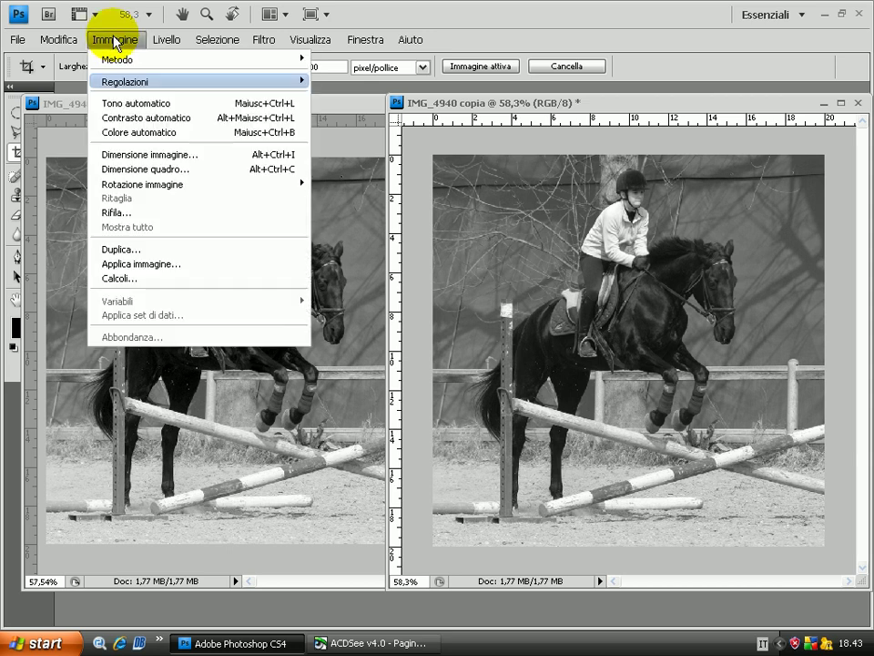
{"action": "mouse_move", "coordinate": [124, 81]}
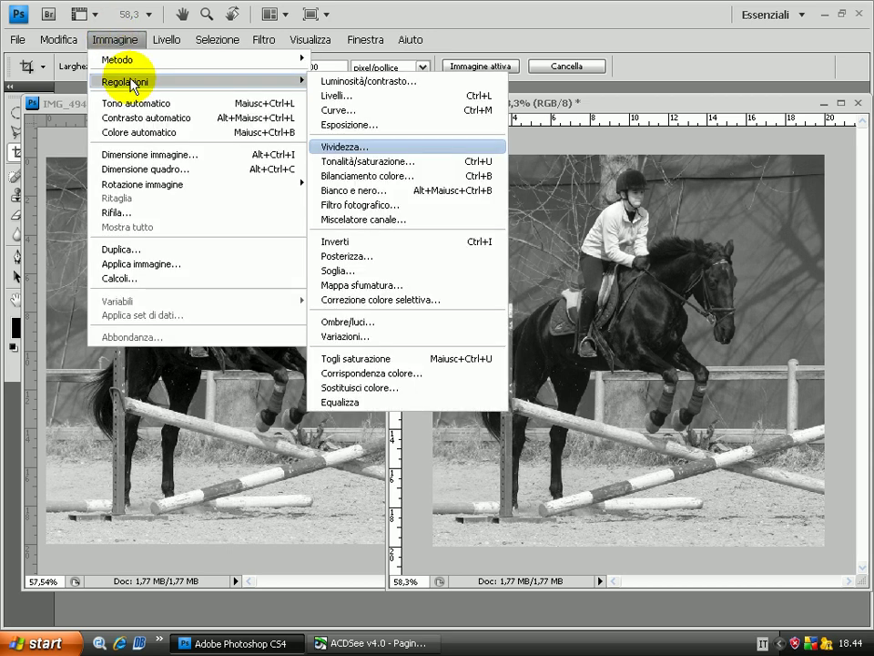
{"action": "left_click", "coordinate": [362, 301]}
{"action": "mouse_move", "coordinate": [739, 94]}
{"action": "left_mouse_down"}
{"action": "mouse_move", "coordinate": [329, 143]}
{"action": "mouse_move", "coordinate": [252, 108]}
{"action": "left_mouse_up"}
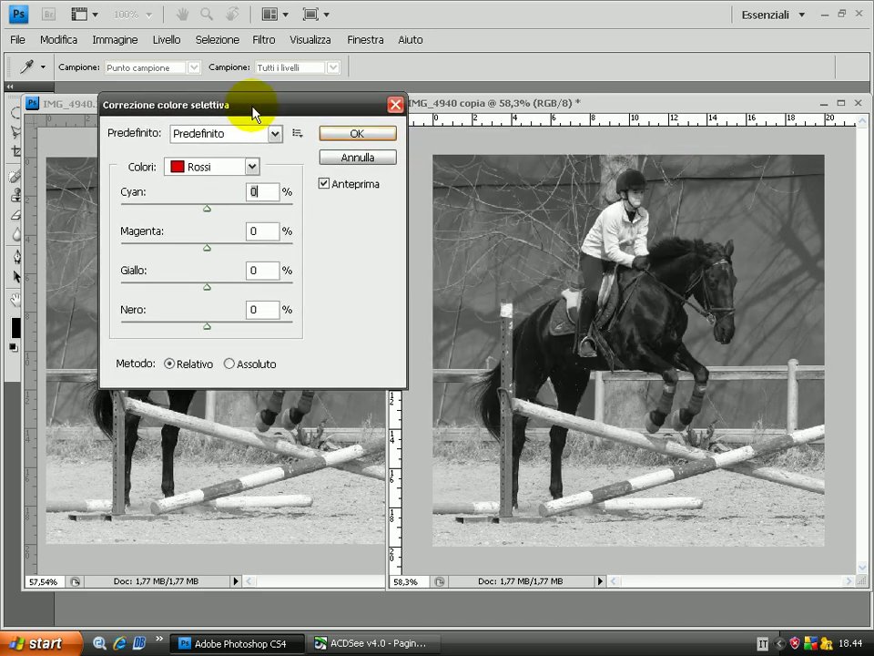
{"action": "left_click", "coordinate": [254, 169]}
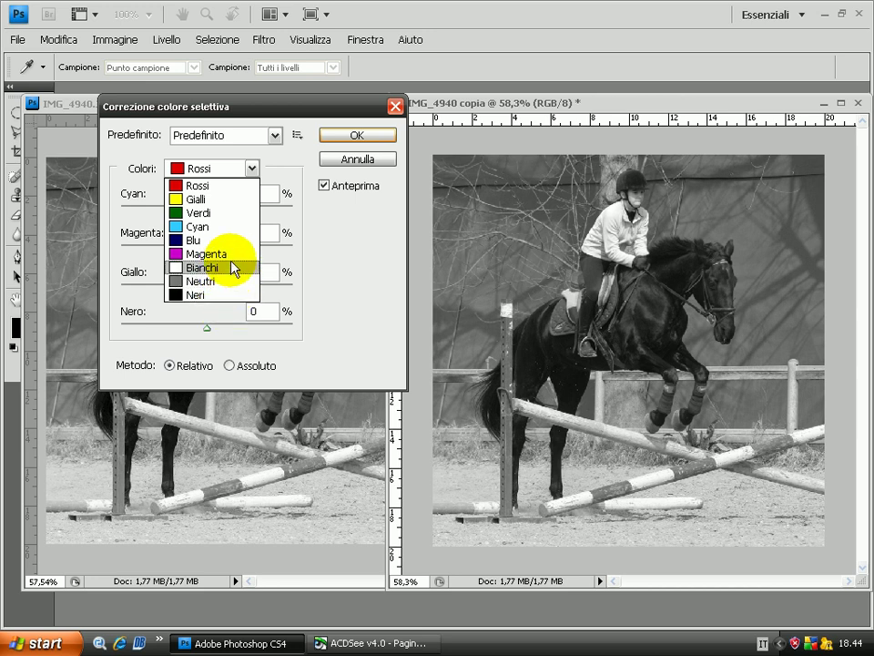
Target Neri in Selective Color and settle the Nero slider at +13% Relativo.
{"action": "left_click", "coordinate": [179, 295]}
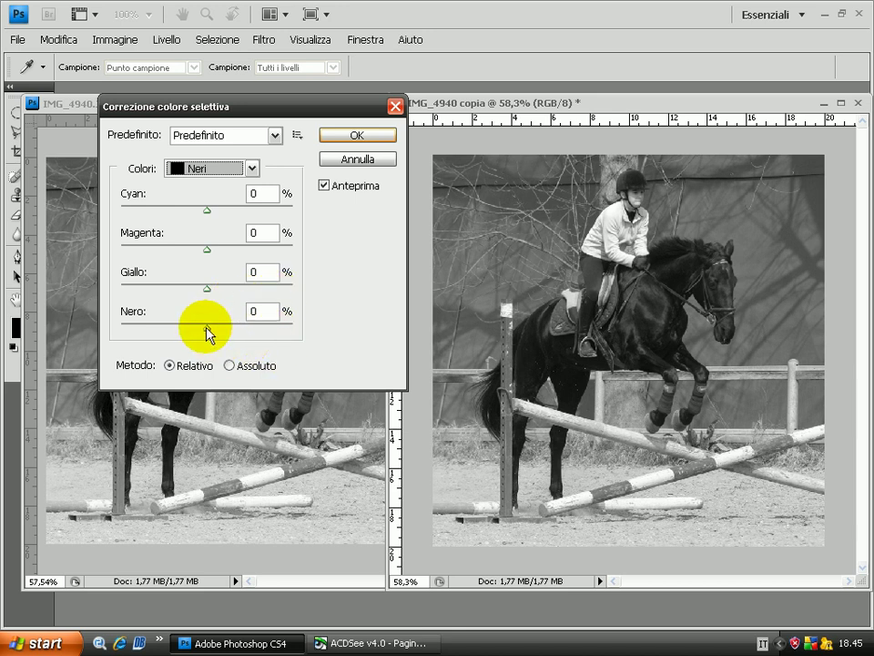
{"action": "left_click_drag", "start_coordinate": [208, 330], "coordinate": [230, 331]}
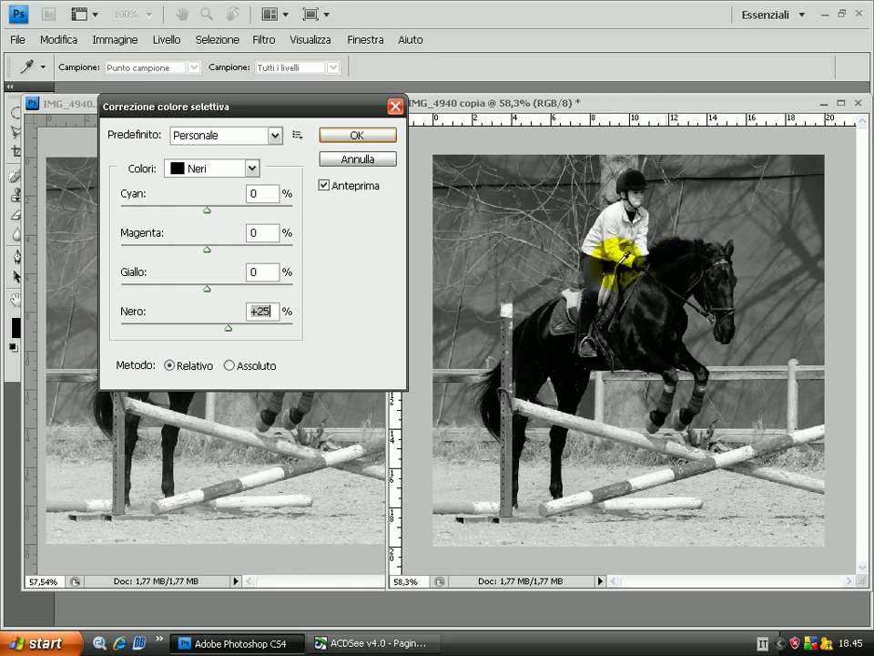
{"action": "left_click", "coordinate": [225, 328]}
{"action": "mouse_move", "coordinate": [223, 324]}
{"action": "left_mouse_down"}
{"action": "mouse_move", "coordinate": [218, 330]}
{"action": "mouse_move", "coordinate": [233, 339]}
{"action": "mouse_move", "coordinate": [194, 335]}
{"action": "left_mouse_up"}
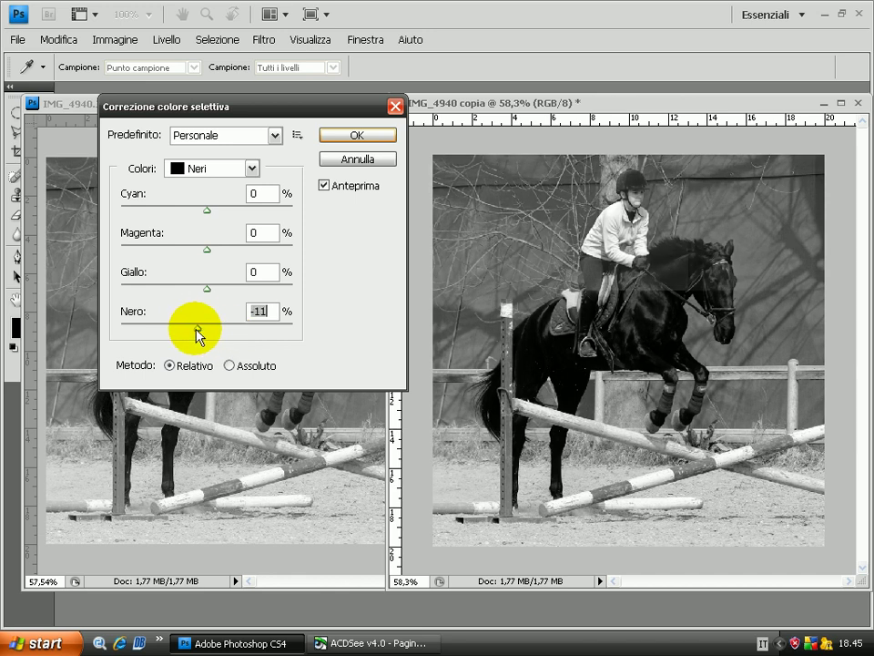
{"action": "mouse_move", "coordinate": [194, 335]}
{"action": "left_mouse_down"}
{"action": "mouse_move", "coordinate": [208, 335]}
{"action": "mouse_move", "coordinate": [170, 335]}
{"action": "left_mouse_up"}
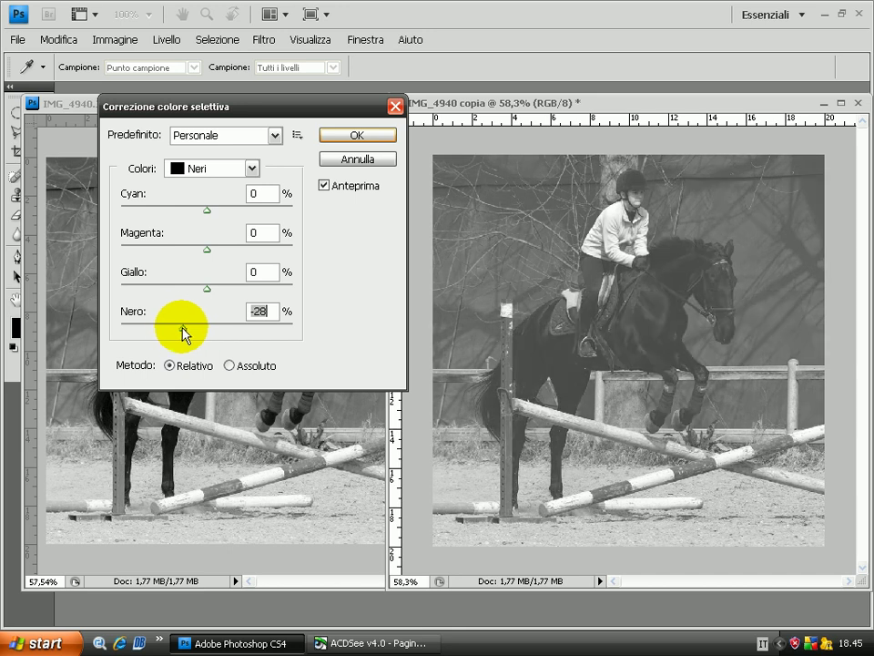
{"action": "left_click_drag", "start_coordinate": [170, 334], "coordinate": [219, 333]}
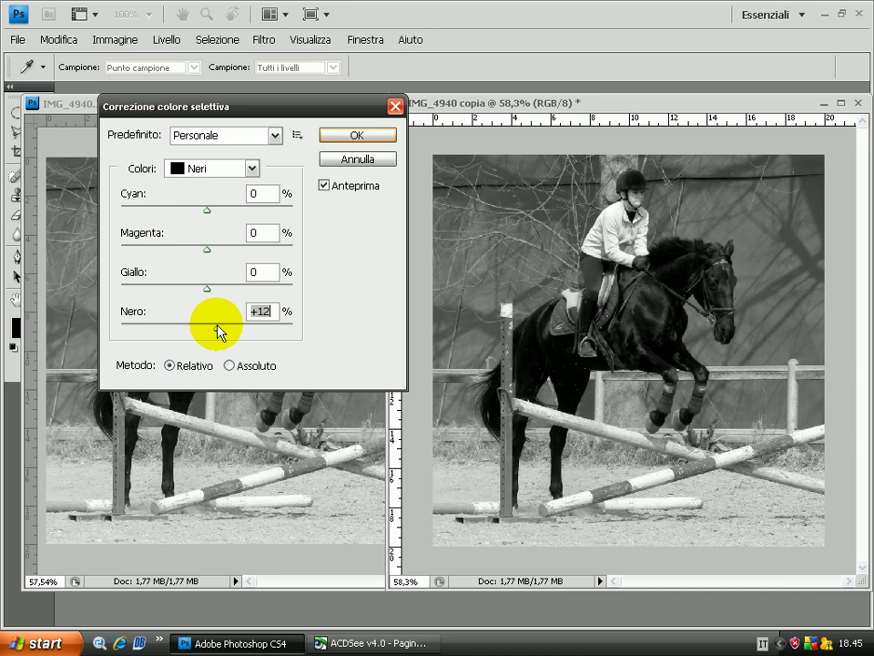
{"action": "left_click_drag", "start_coordinate": [218, 331], "coordinate": [219, 332]}
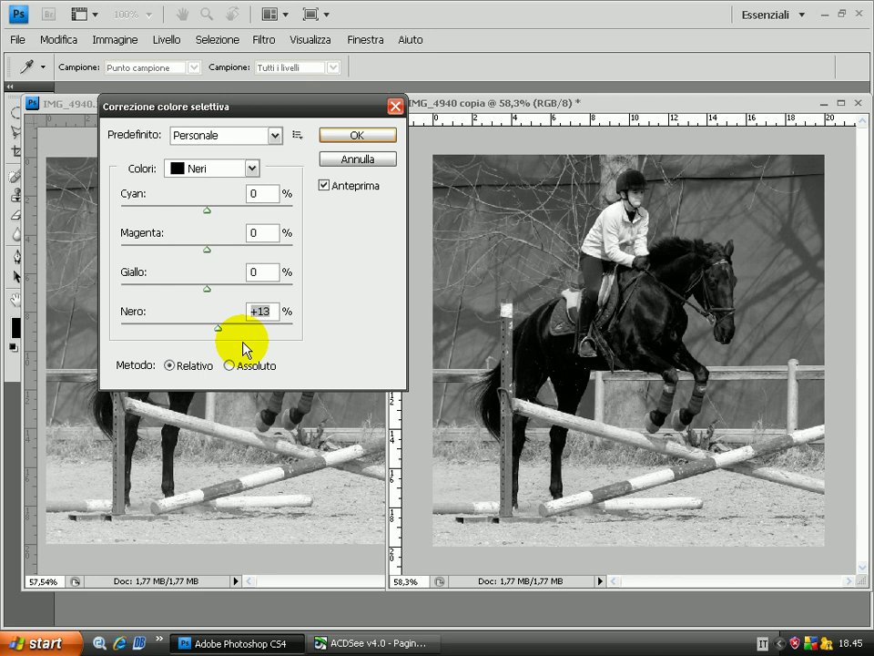
Switch Selective Color to Bianchi and set Nero to +17%.
{"action": "left_click", "coordinate": [253, 170]}
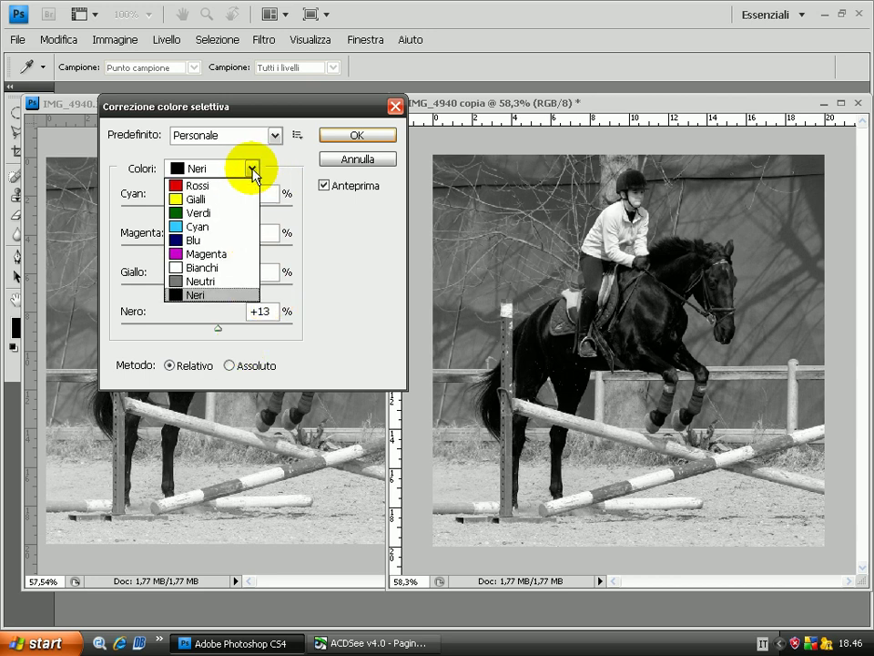
{"action": "left_click", "coordinate": [232, 269]}
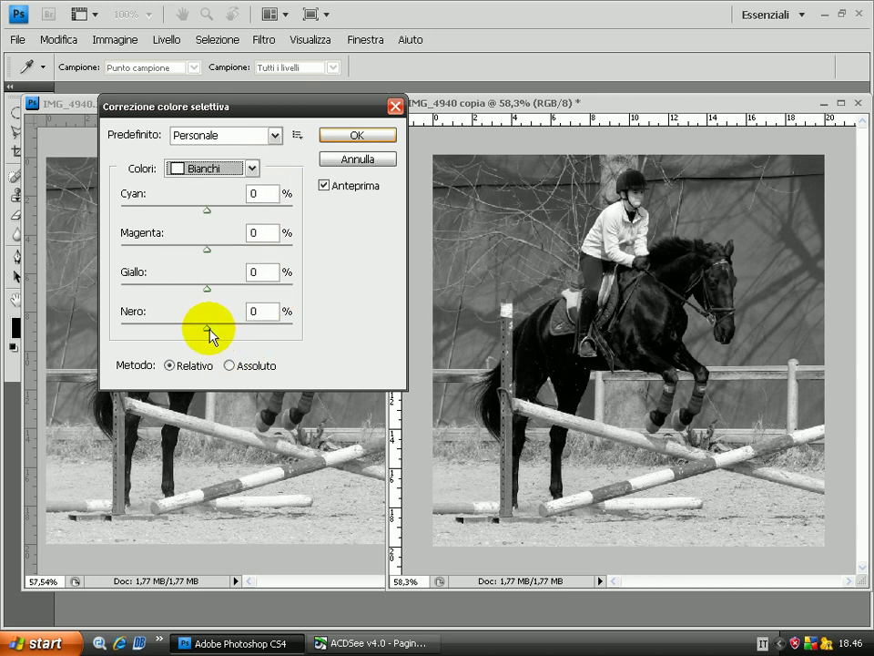
{"action": "left_click_drag", "start_coordinate": [208, 330], "coordinate": [273, 333]}
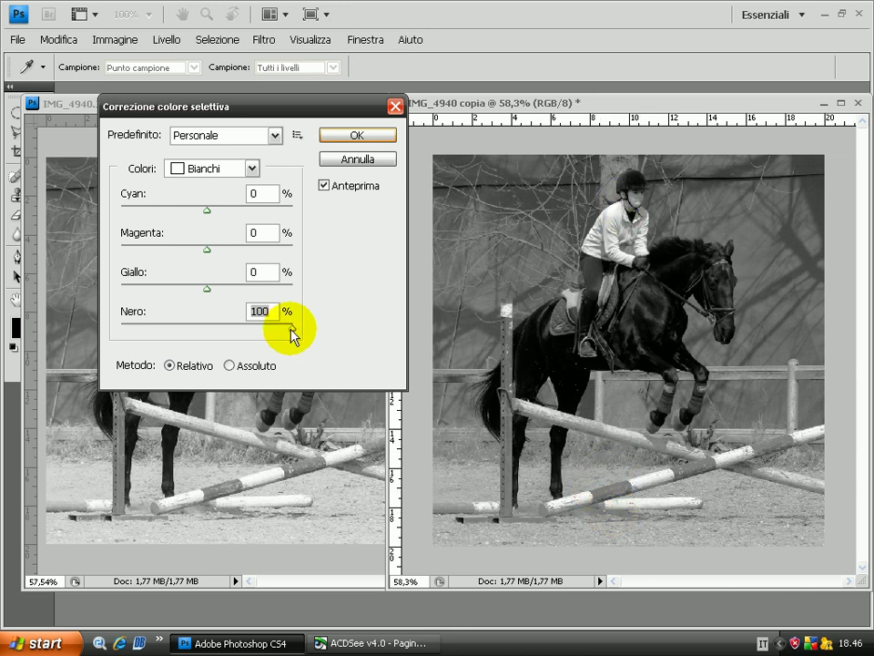
{"action": "mouse_move", "coordinate": [291, 328]}
{"action": "left_mouse_down"}
{"action": "mouse_move", "coordinate": [209, 331]}
{"action": "mouse_move", "coordinate": [230, 326]}
{"action": "mouse_move", "coordinate": [222, 329]}
{"action": "left_mouse_up"}
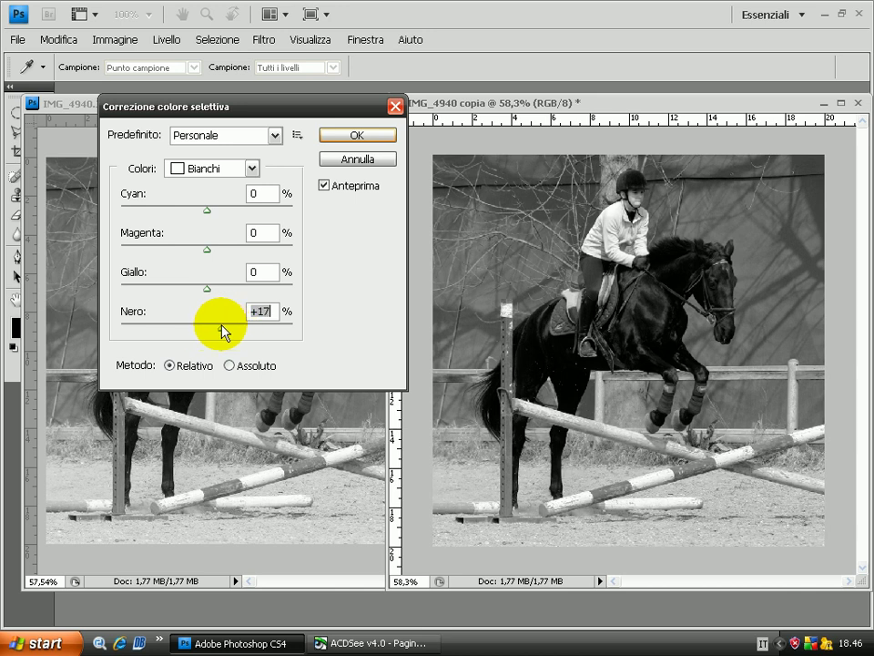
Switch Selective Color to Neutri and set Nero to -34%.
{"action": "left_click", "coordinate": [252, 168]}
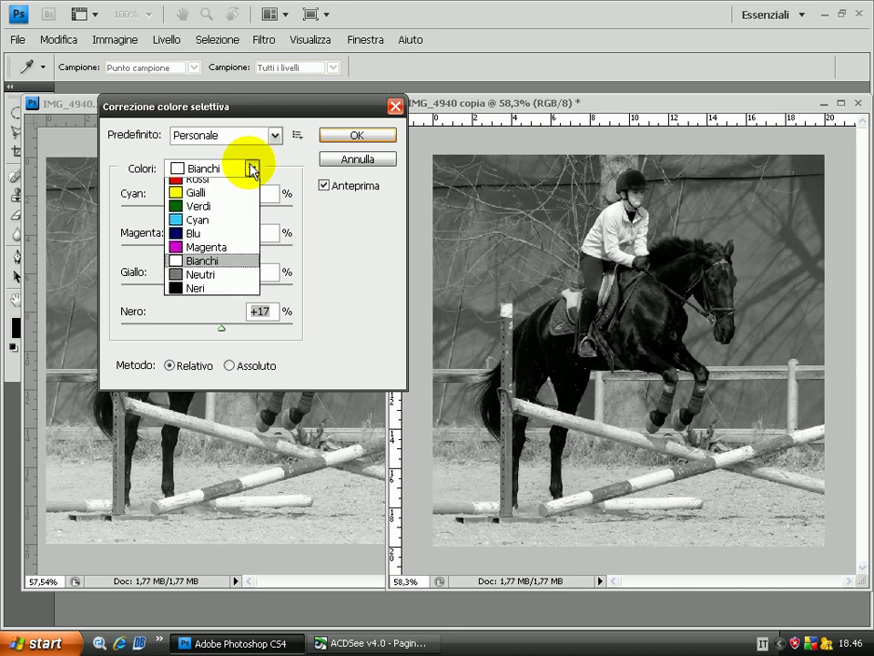
{"action": "left_click", "coordinate": [241, 284]}
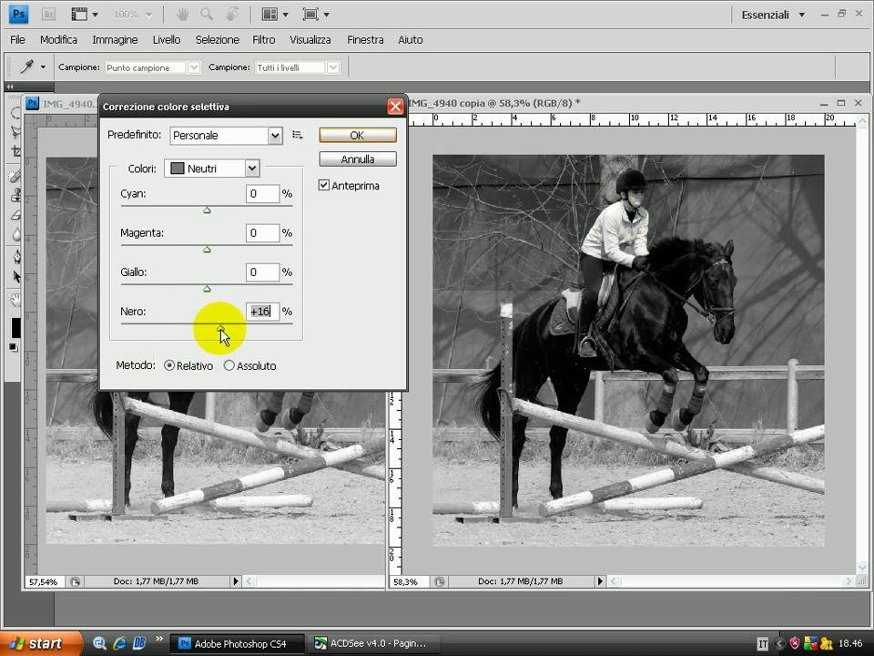
{"action": "left_click_drag", "start_coordinate": [208, 327], "coordinate": [181, 327]}
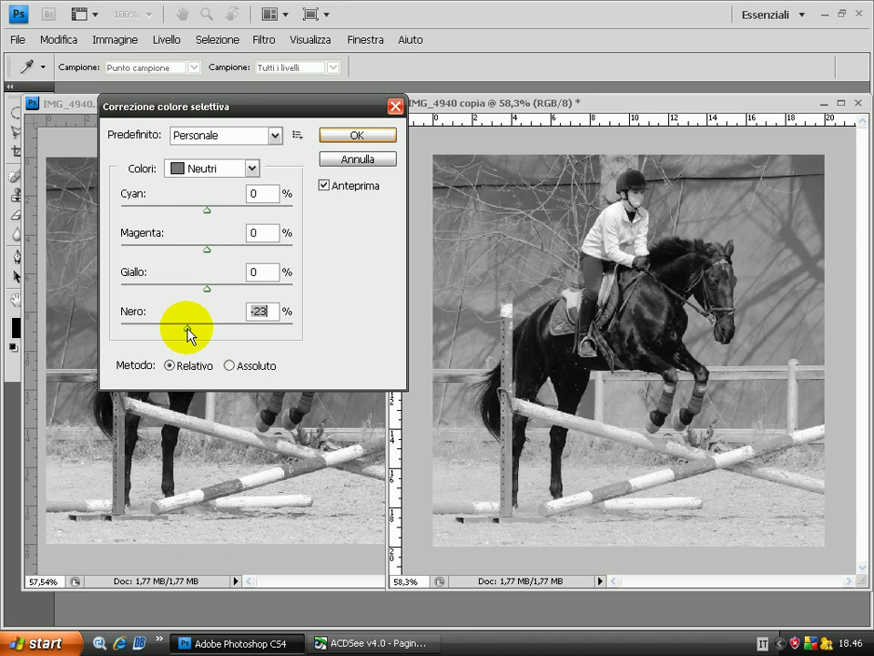
{"action": "left_click_drag", "start_coordinate": [181, 329], "coordinate": [178, 329]}
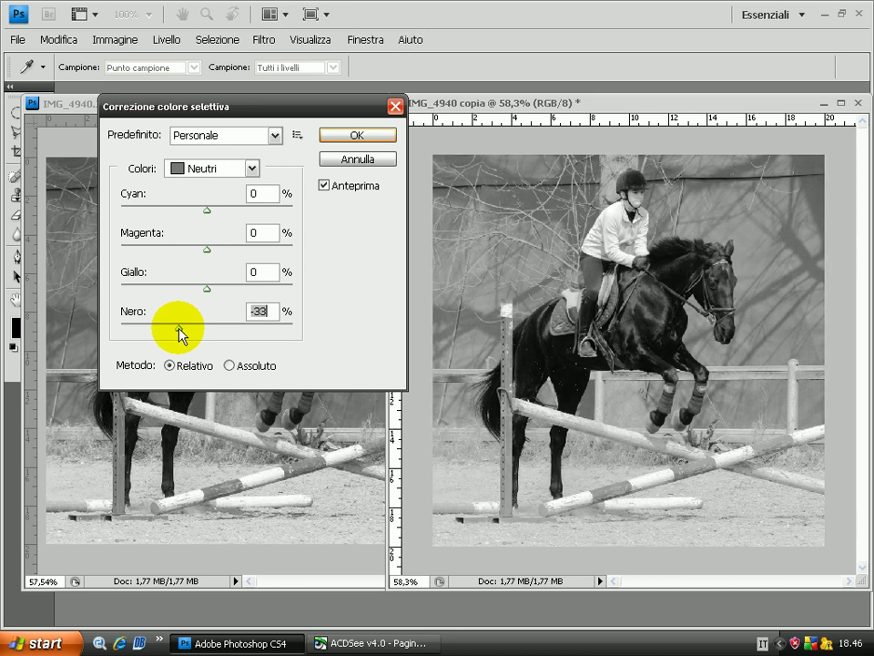
{"action": "left_click", "coordinate": [667, 303]}
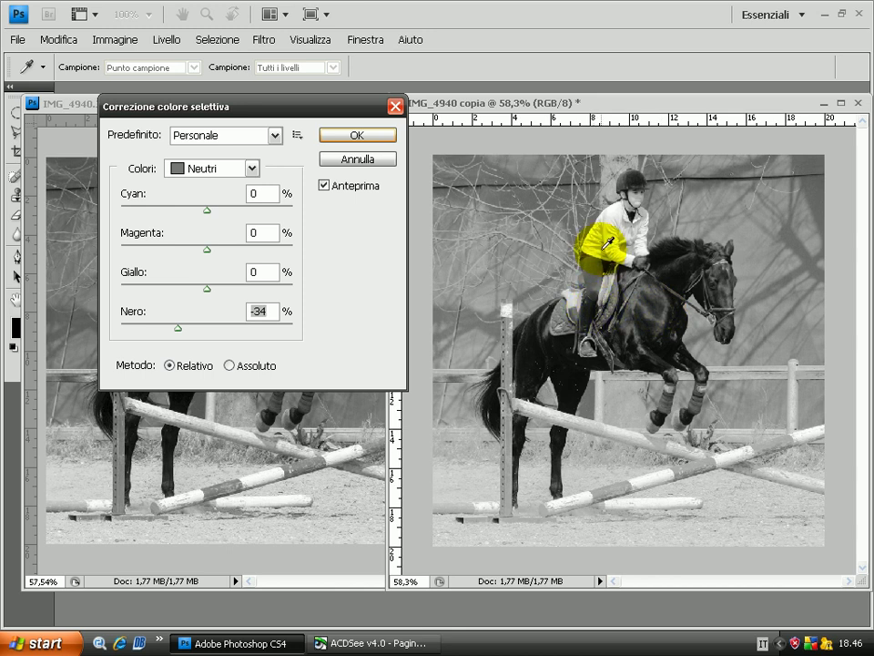
Ease the Neutri Nero value to -25%, then close a window with Ctrl+W.
{"action": "left_click_drag", "start_coordinate": [178, 328], "coordinate": [183, 328]}
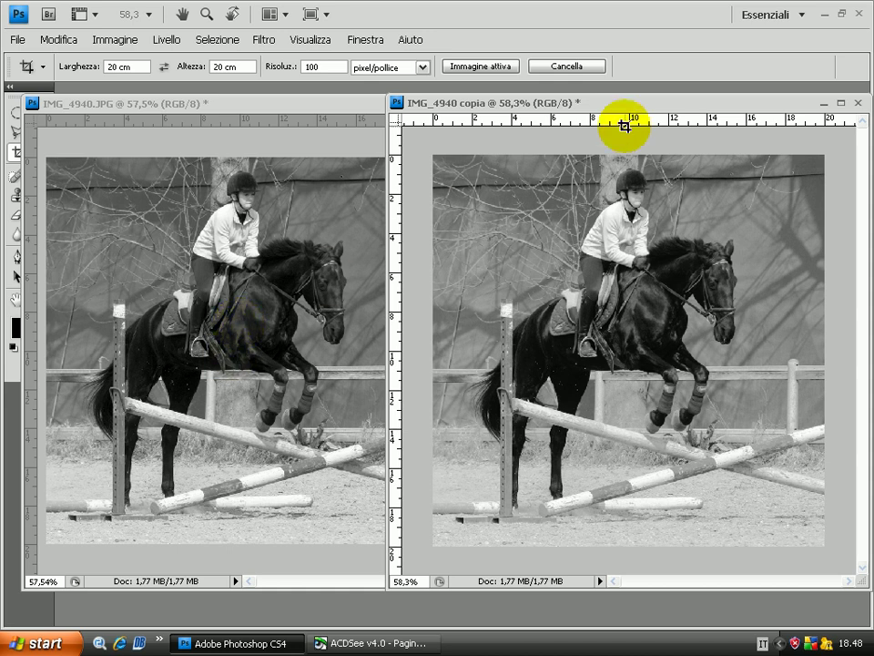
{"action": "key", "text": "ctrl+w"}
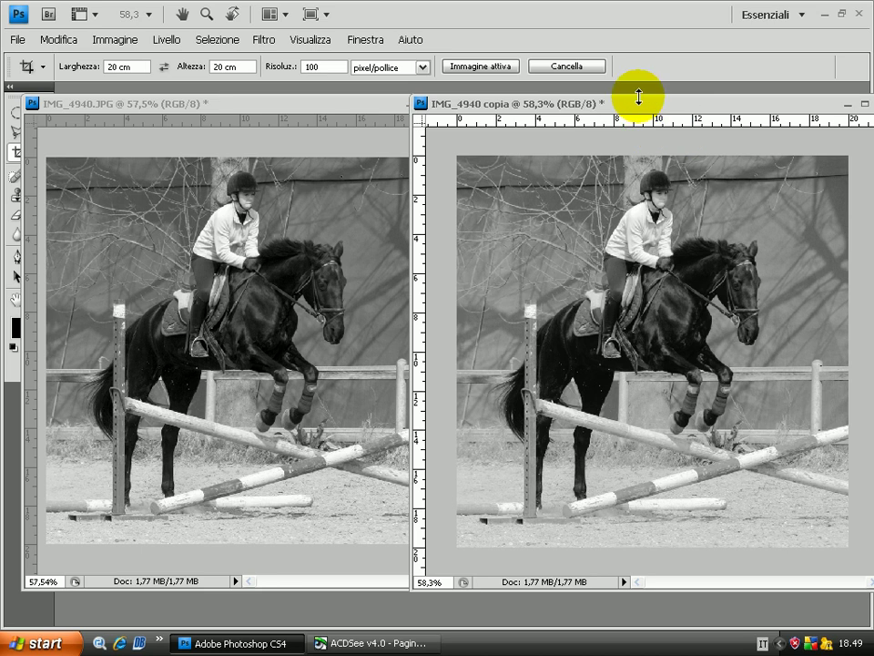
Maximize the IMG_4940 copia window so it fills the screen at 85.4%.
{"action": "double_click", "coordinate": [638, 100]}
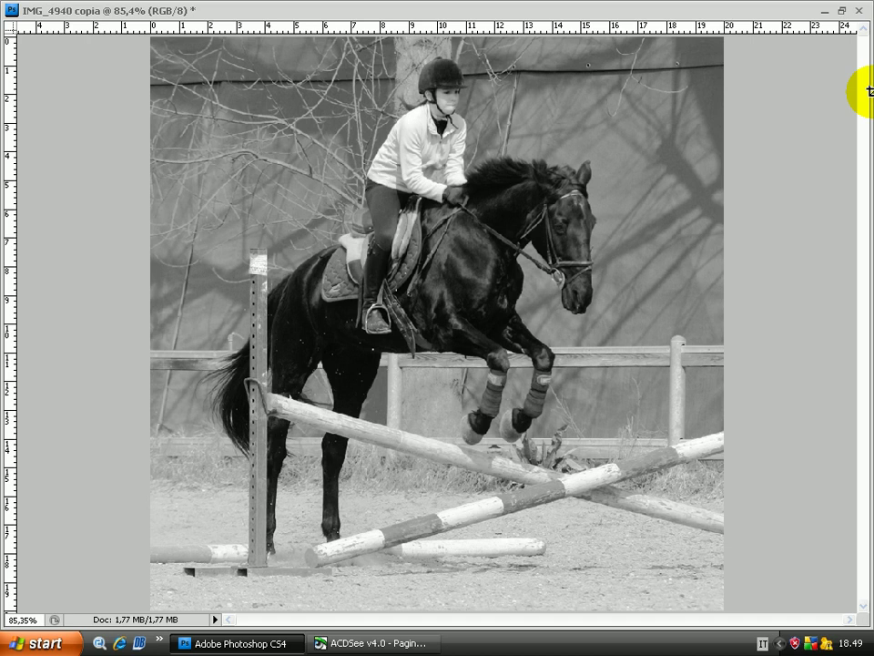